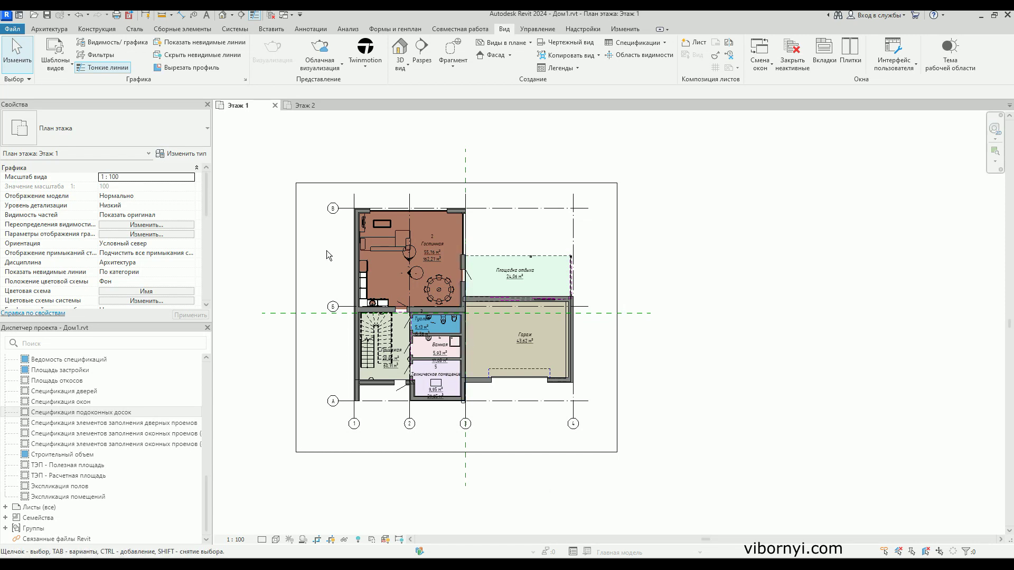
# Step: Switch the Гараж room tag to the 'Номер, имя, площадь, объём' type and nudge it up-left
pyautogui.scroll(1, 402, 232)
pyautogui.scroll(2, 402, 231)
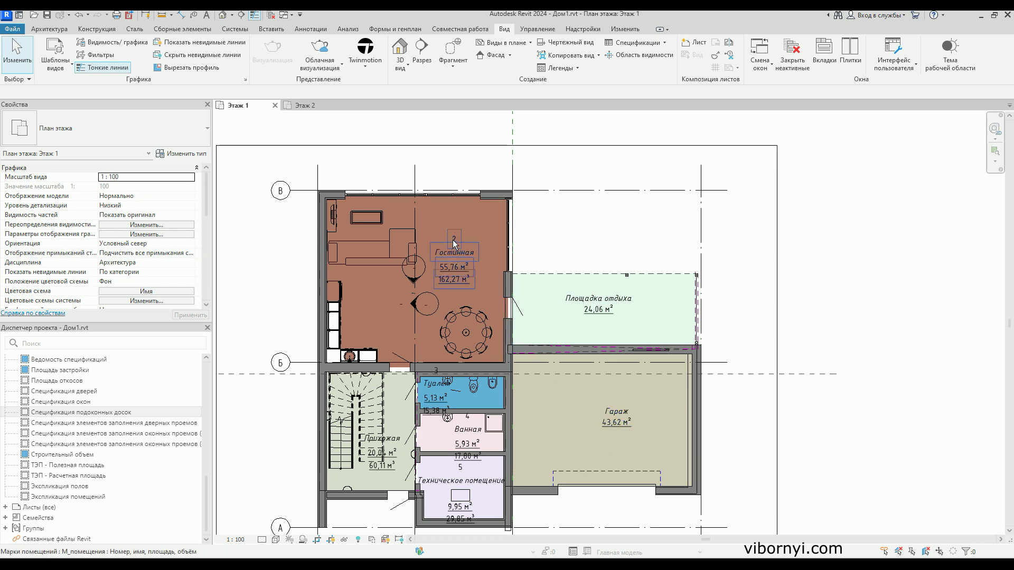
pyautogui.click(617, 413)
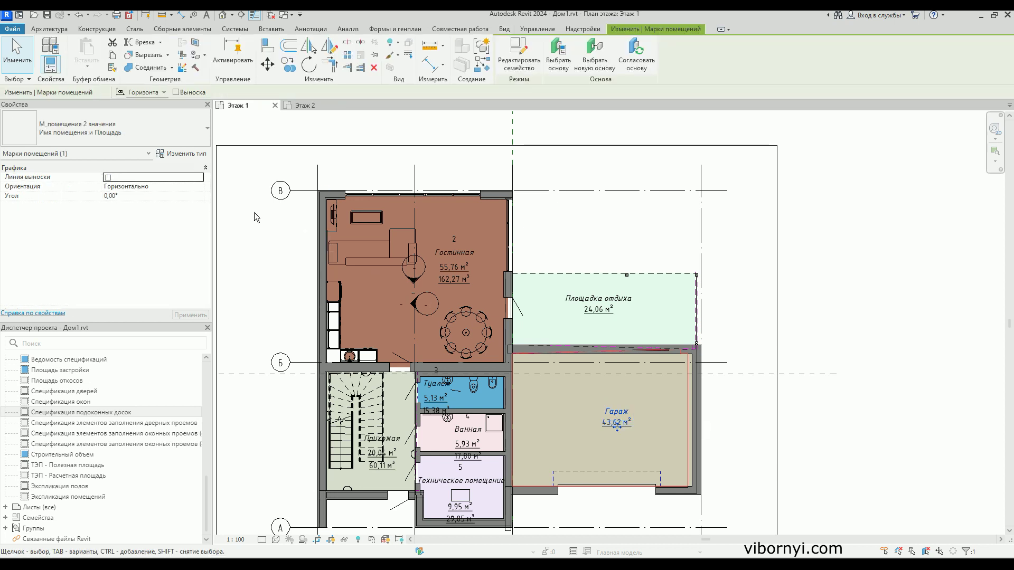
pyautogui.click(81, 128)
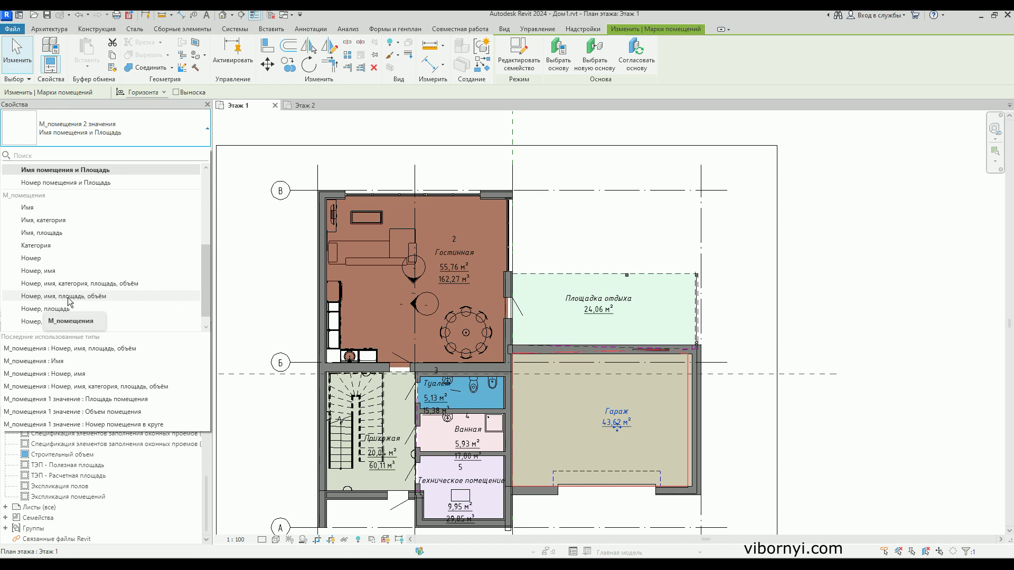
pyautogui.click(91, 296)
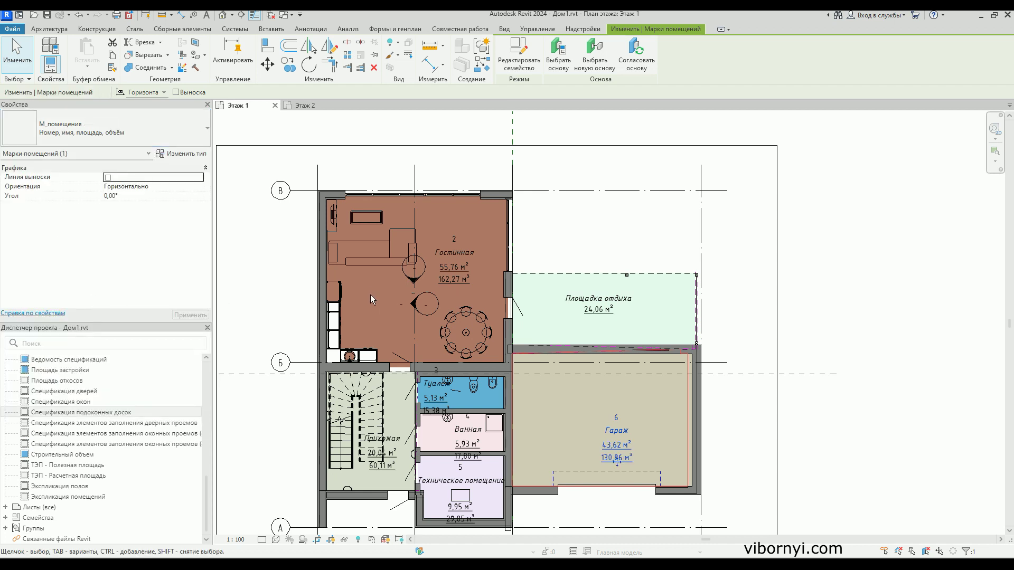
pyautogui.moveTo(616, 446); pyautogui.dragTo(598, 428)
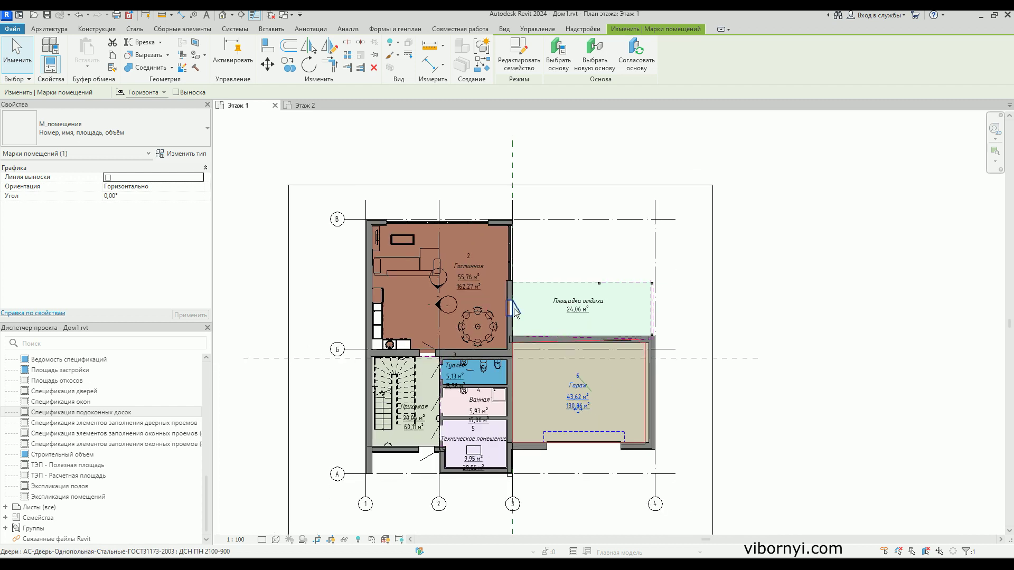
pyautogui.scroll(-2, 513, 308)
pyautogui.click(432, 139)
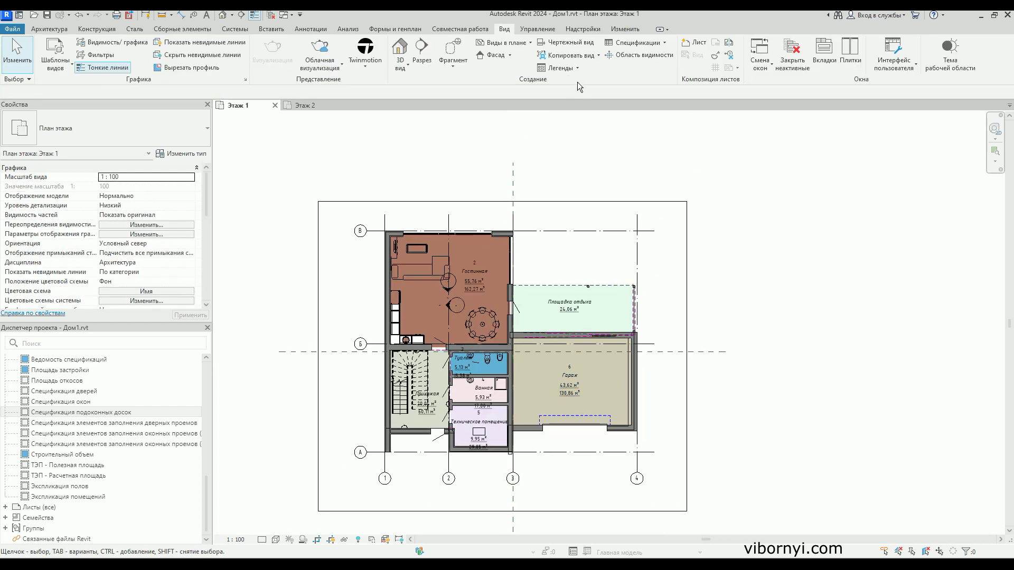
# Step: Create a new Помещения category schedule, Спецификация помещений, from Ведомость/Спецификация
pyautogui.click(665, 42)
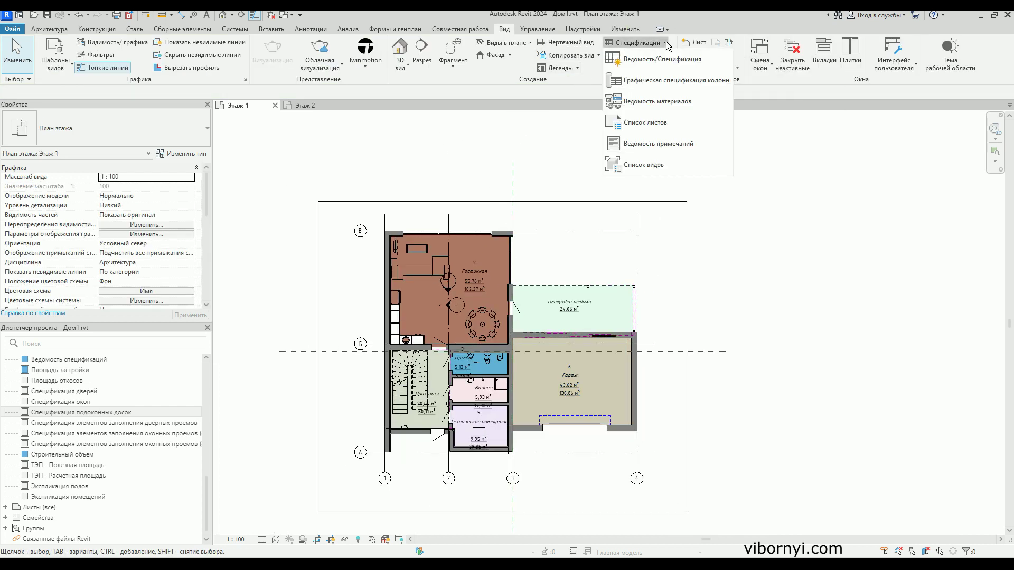
pyautogui.click(639, 59)
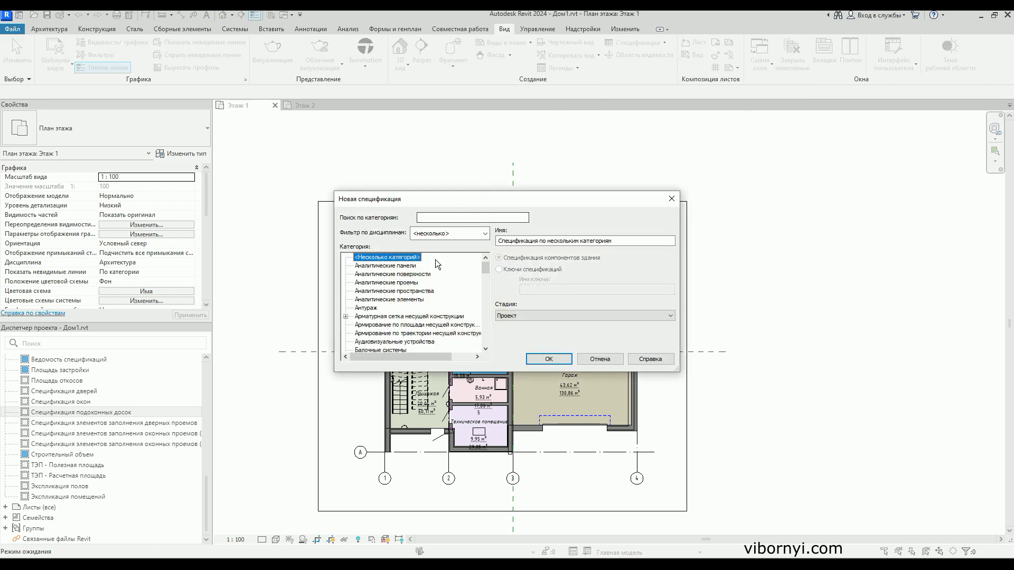
pyautogui.moveTo(486, 268); pyautogui.dragTo(486, 296)
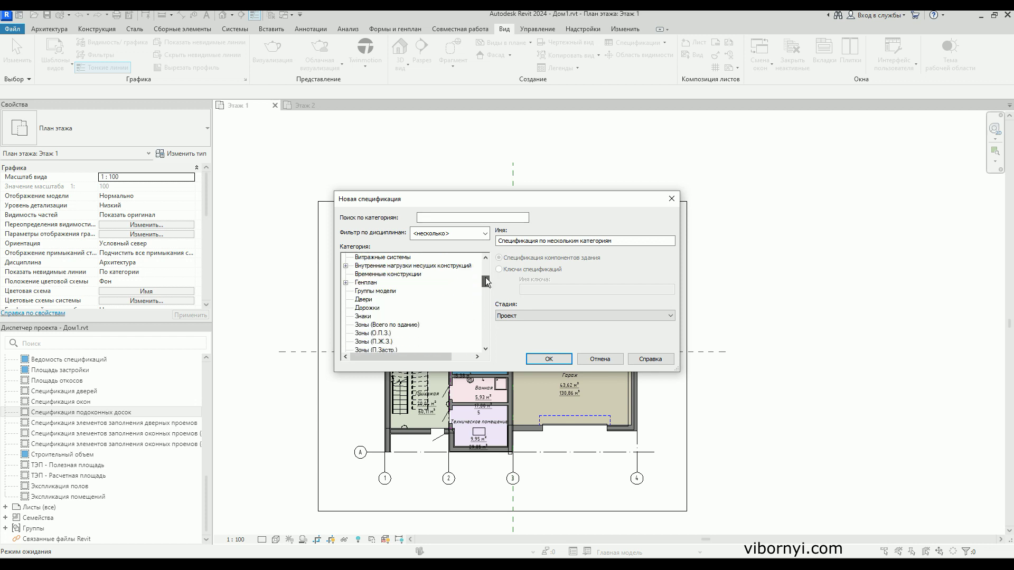
pyautogui.moveTo(487, 296); pyautogui.dragTo(487, 317)
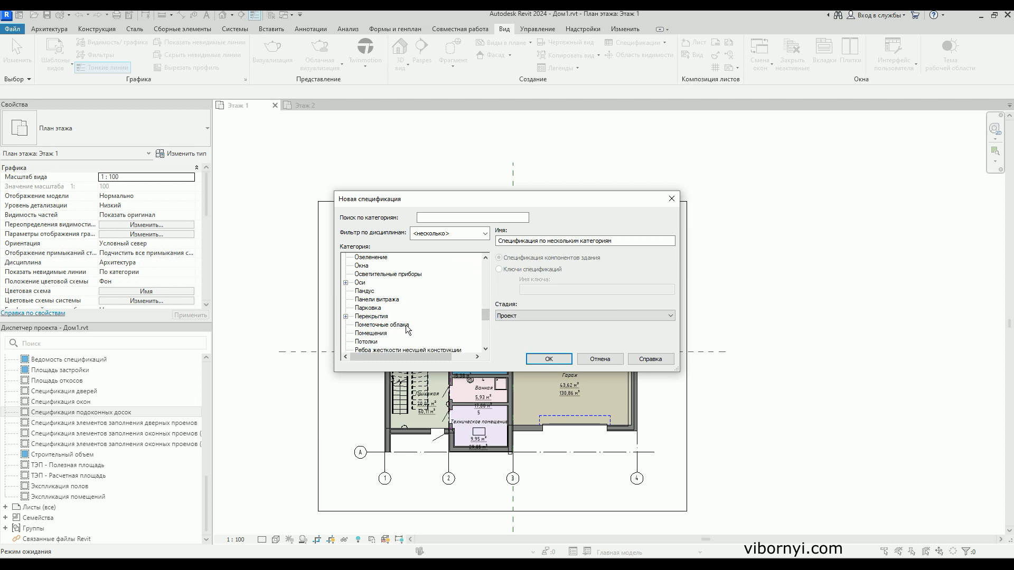
pyautogui.click(376, 325)
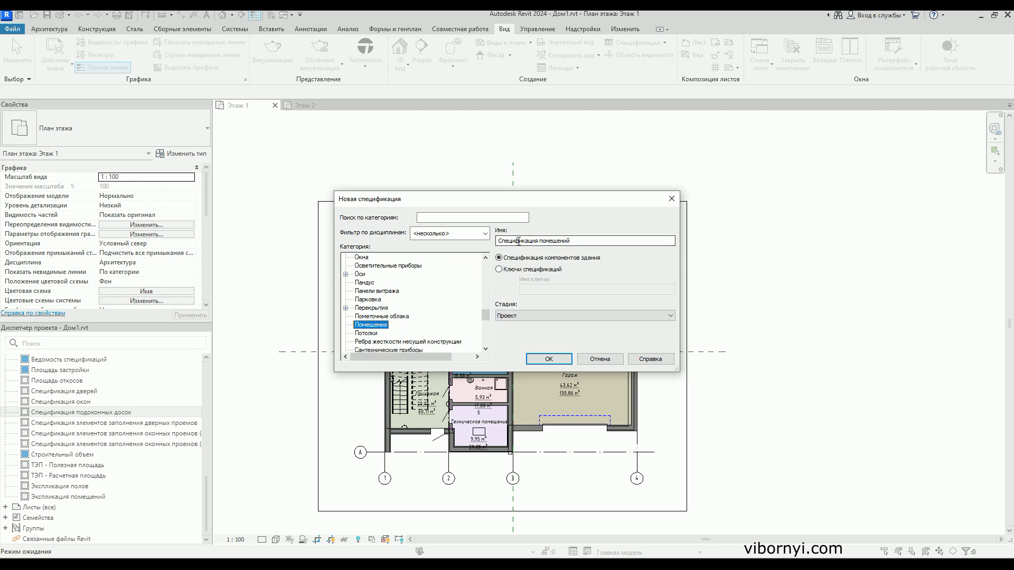
pyautogui.click(549, 360)
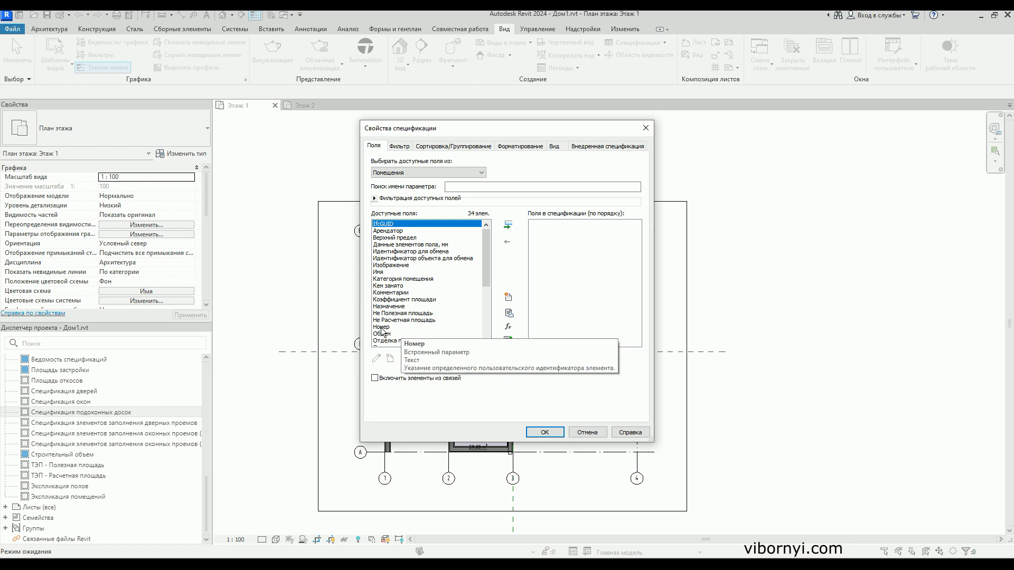
# Step: Add the Номер, Имя, Площадь, Объем and Периметр fields to the schedule, in that order
pyautogui.click(383, 326)
pyautogui.click(508, 226)
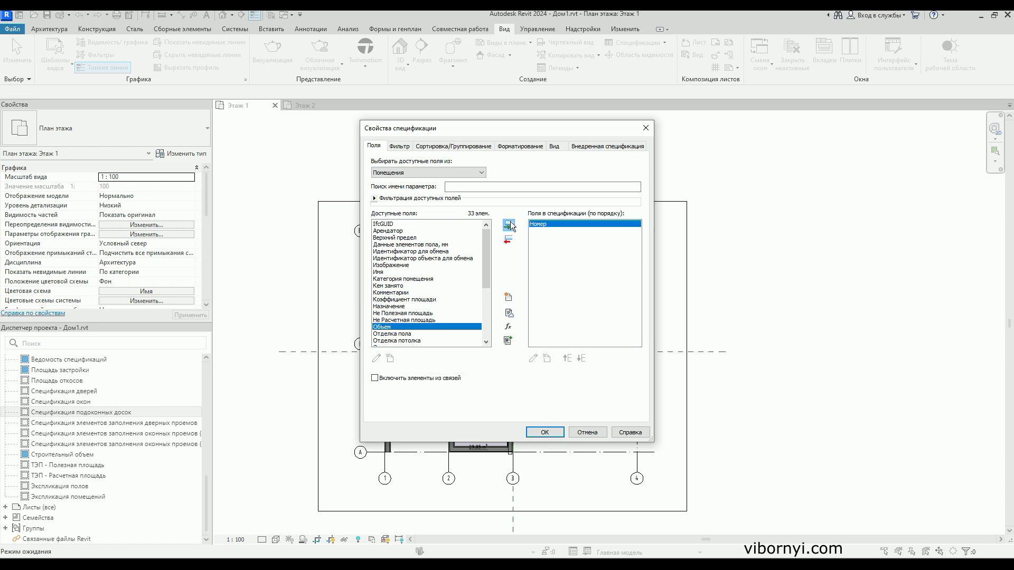
pyautogui.click(378, 273)
pyautogui.click(508, 226)
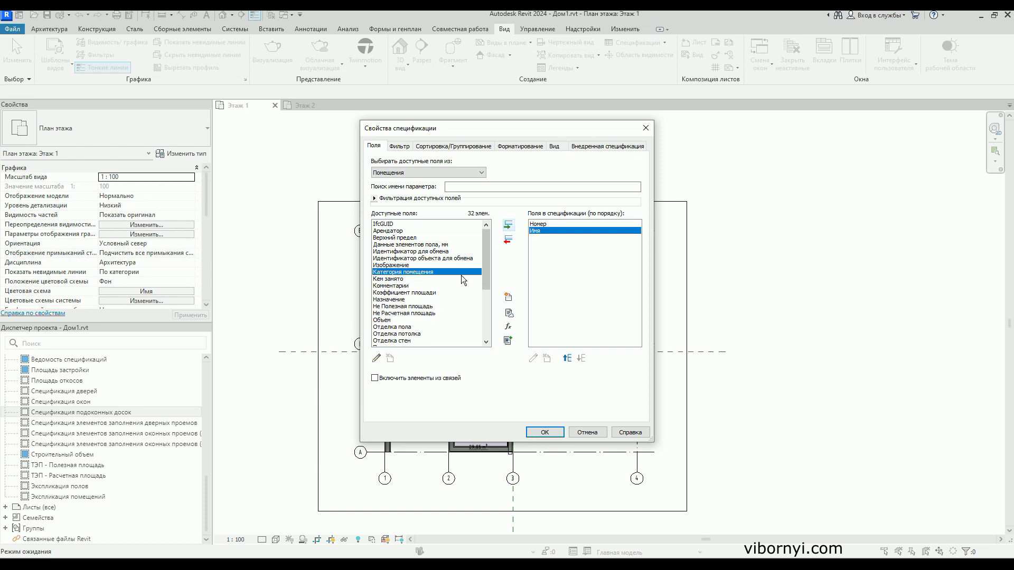
pyautogui.scroll(-1, 445, 285)
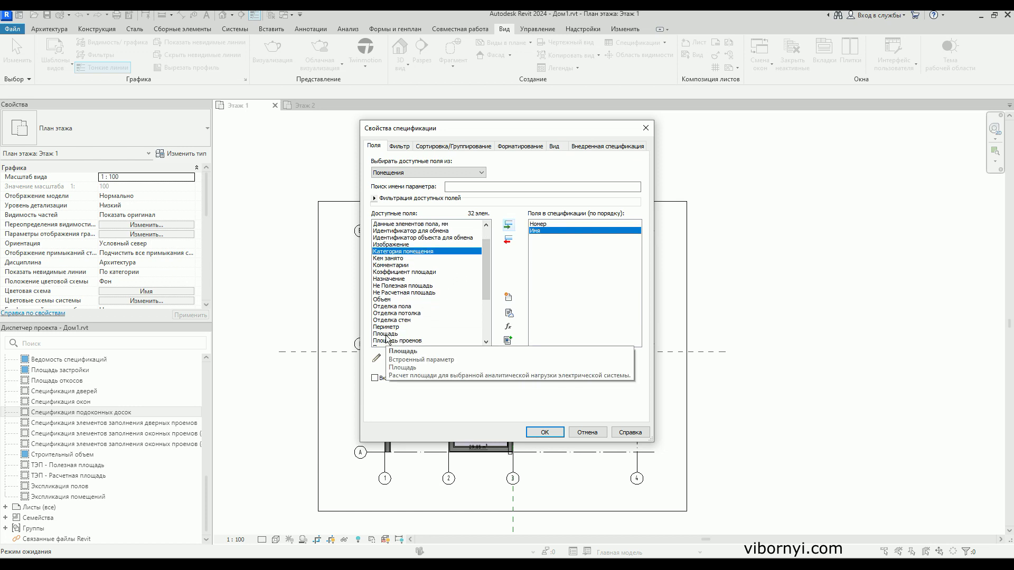
pyautogui.click(387, 334)
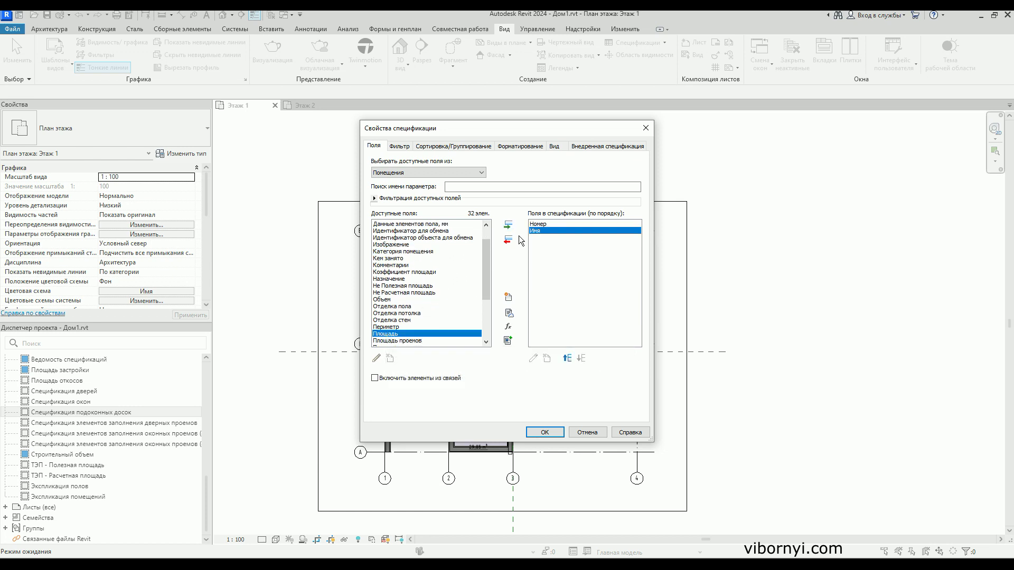
pyautogui.click(508, 226)
pyautogui.click(386, 300)
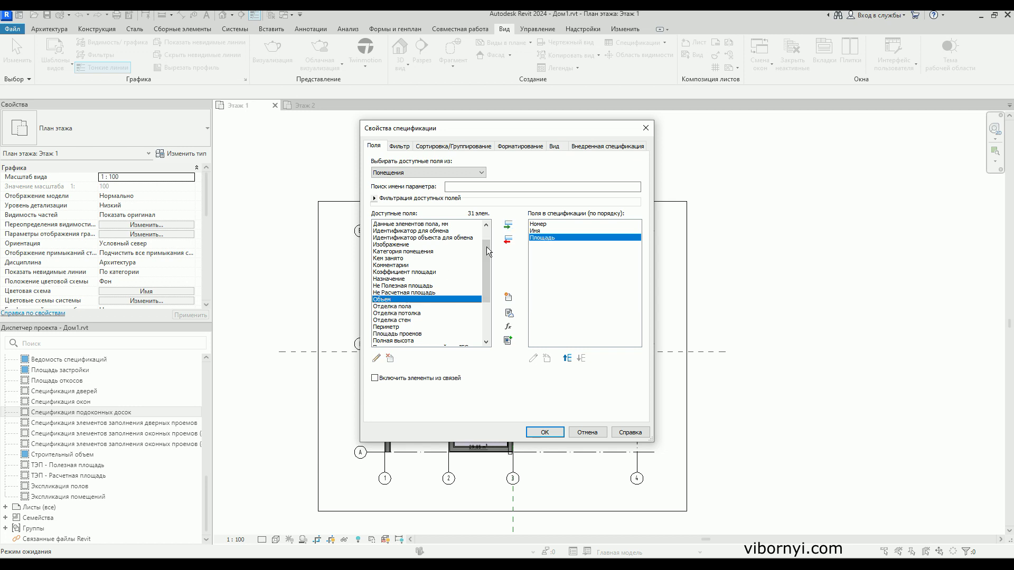
pyautogui.click(508, 226)
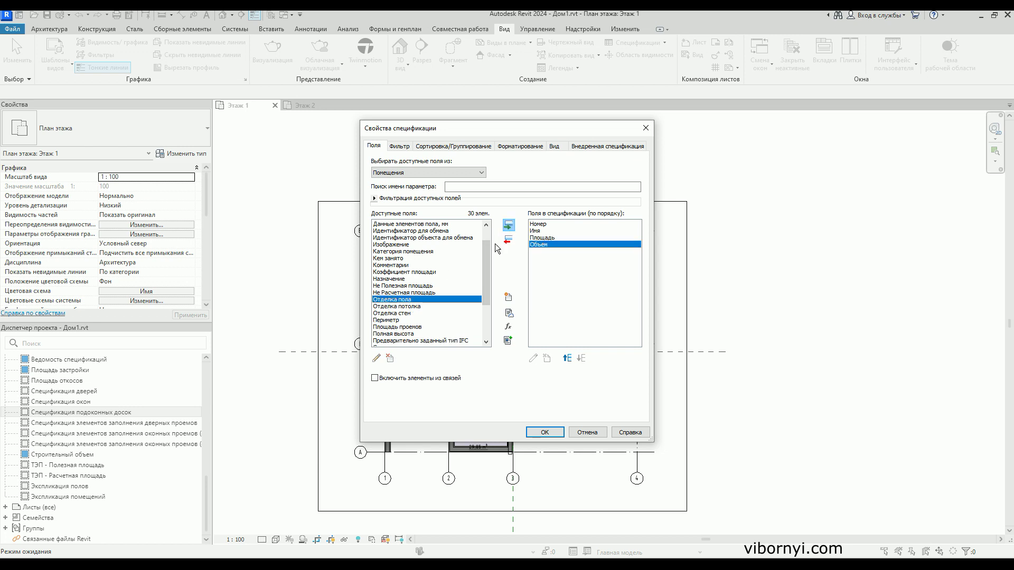
pyautogui.click(388, 320)
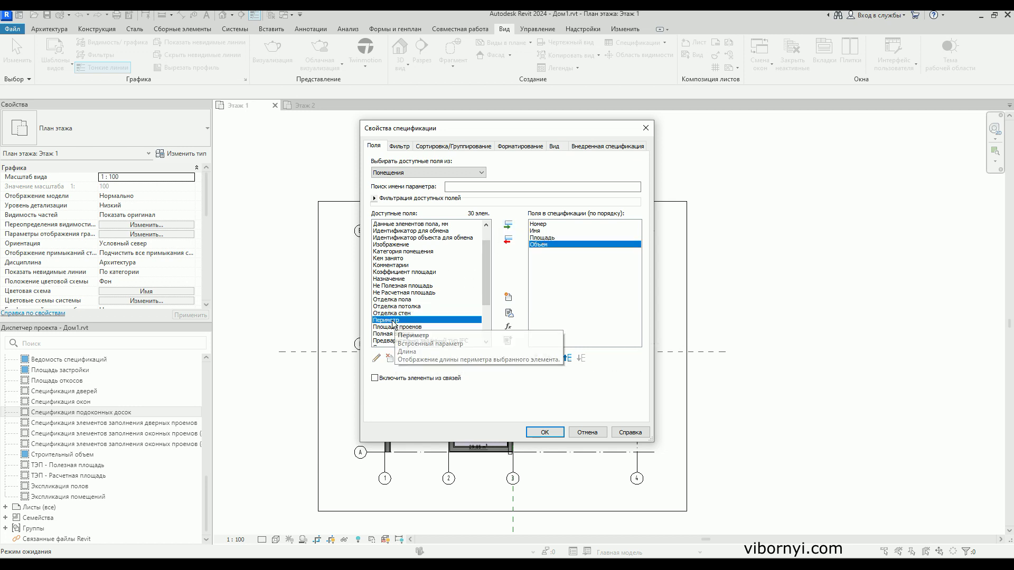
pyautogui.click(510, 226)
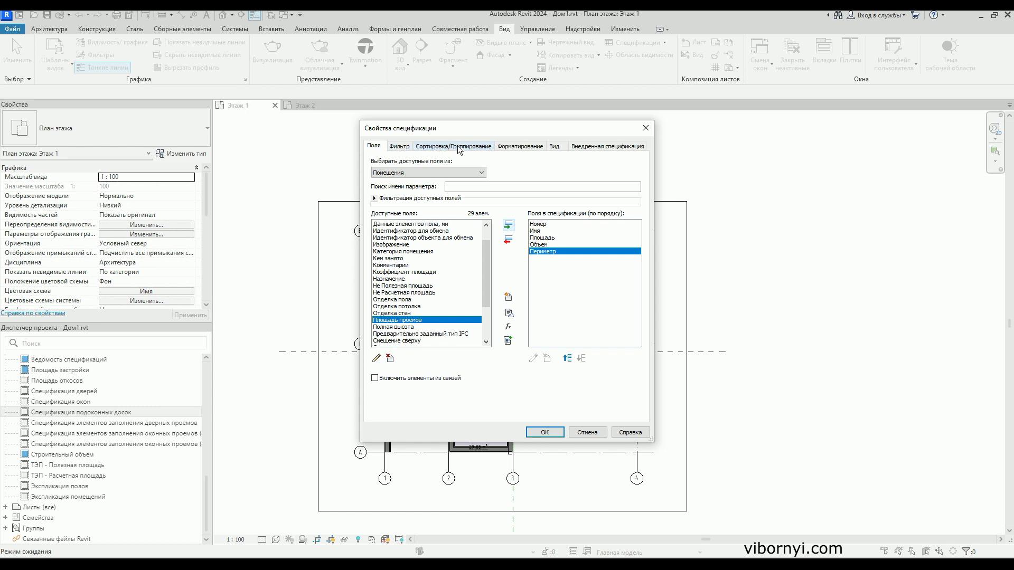
# Step: Set schedule sorting to Номер, then Имя, both ascending
pyautogui.click(449, 150)
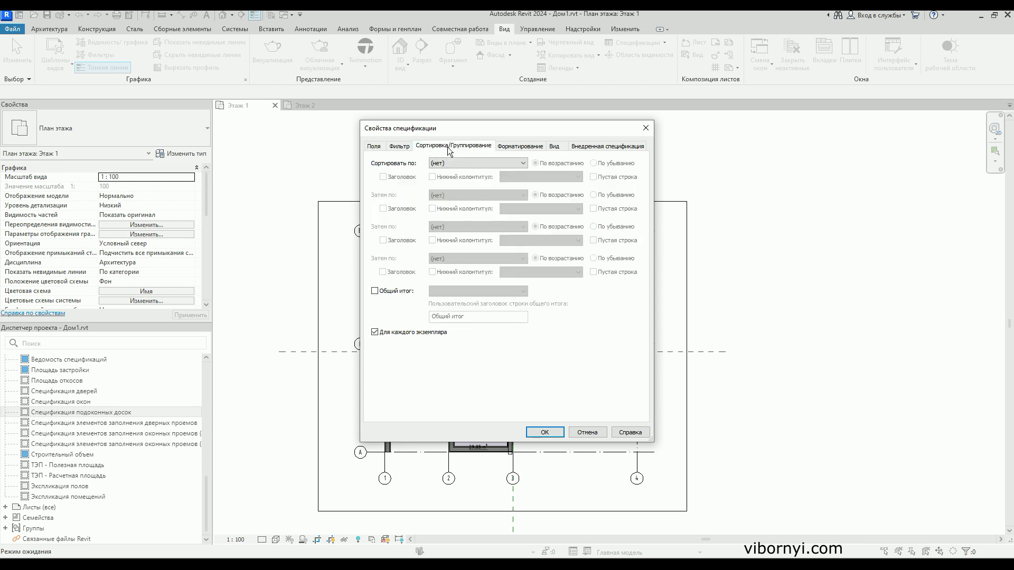
pyautogui.click(523, 163)
pyautogui.click(441, 182)
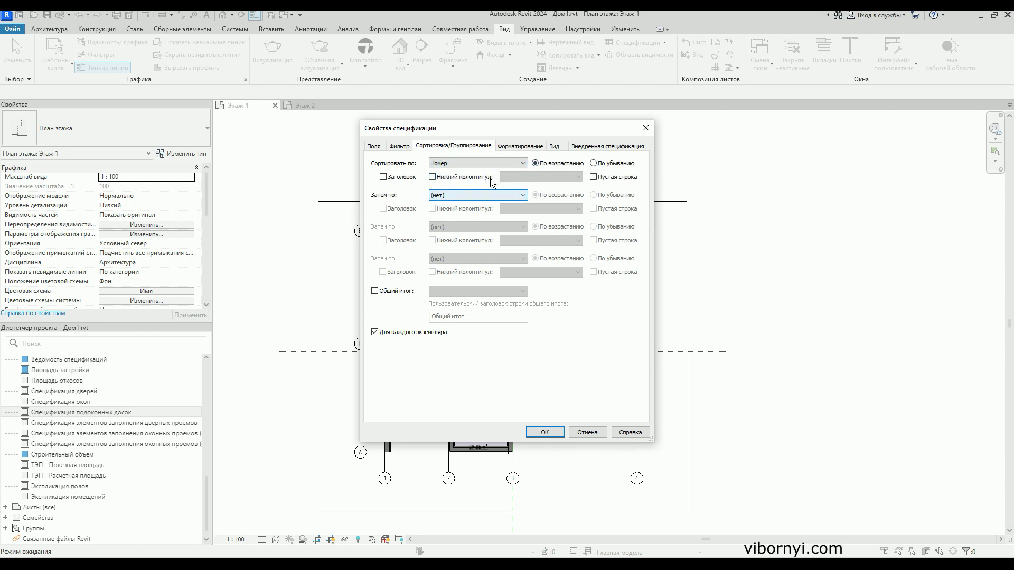
pyautogui.click(462, 196)
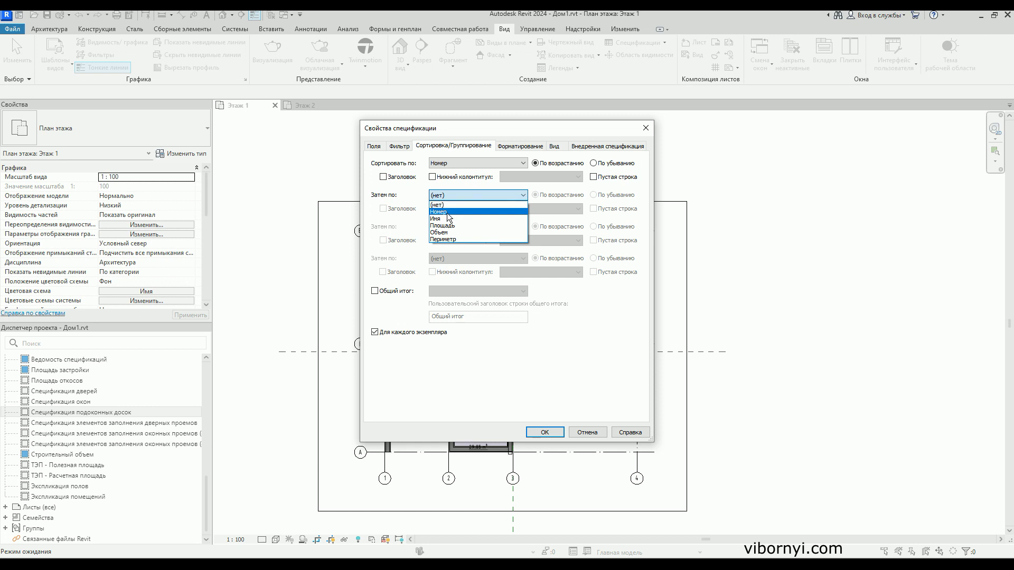
pyautogui.click(440, 223)
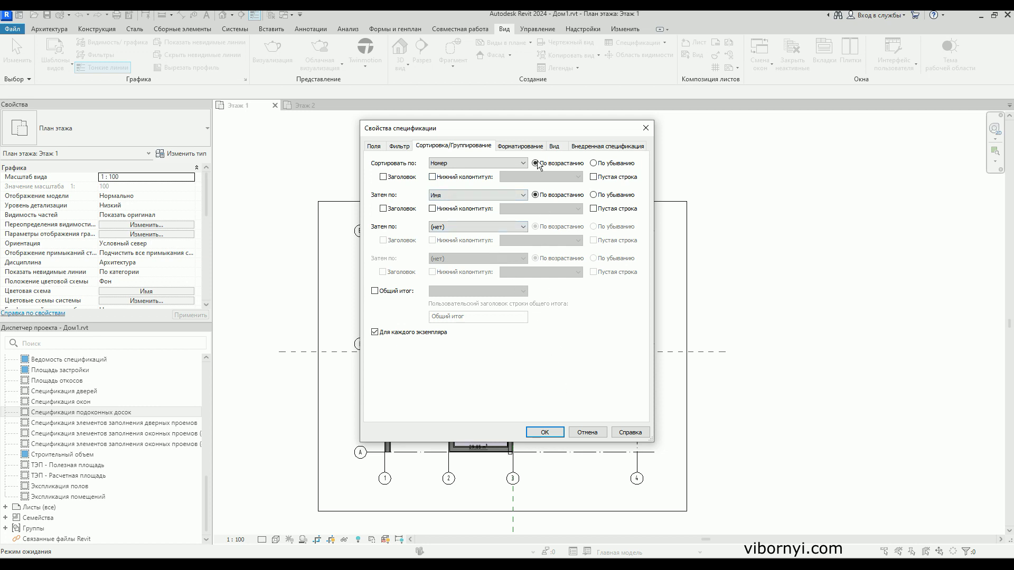
pyautogui.click(510, 148)
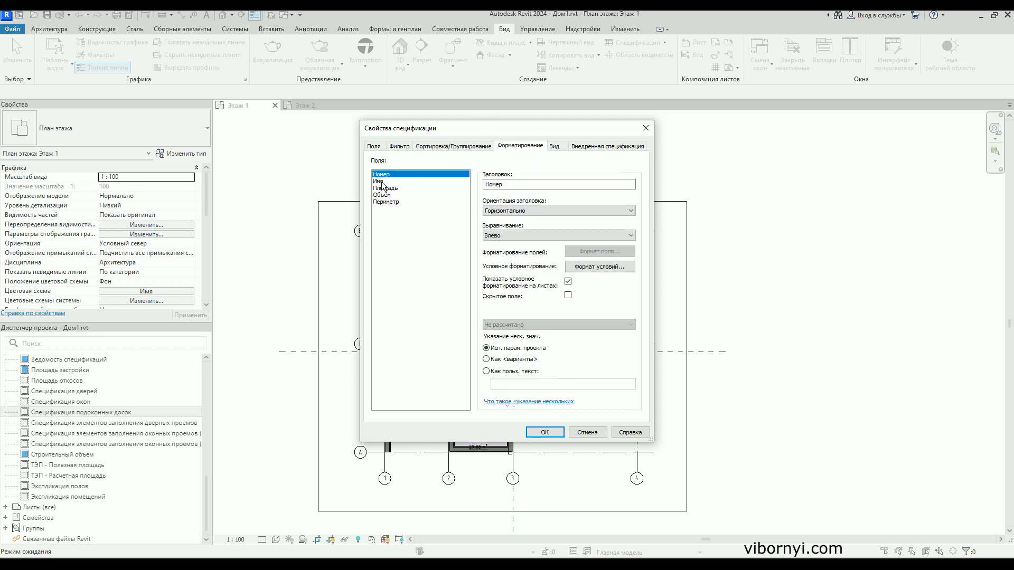
pyautogui.click(382, 189)
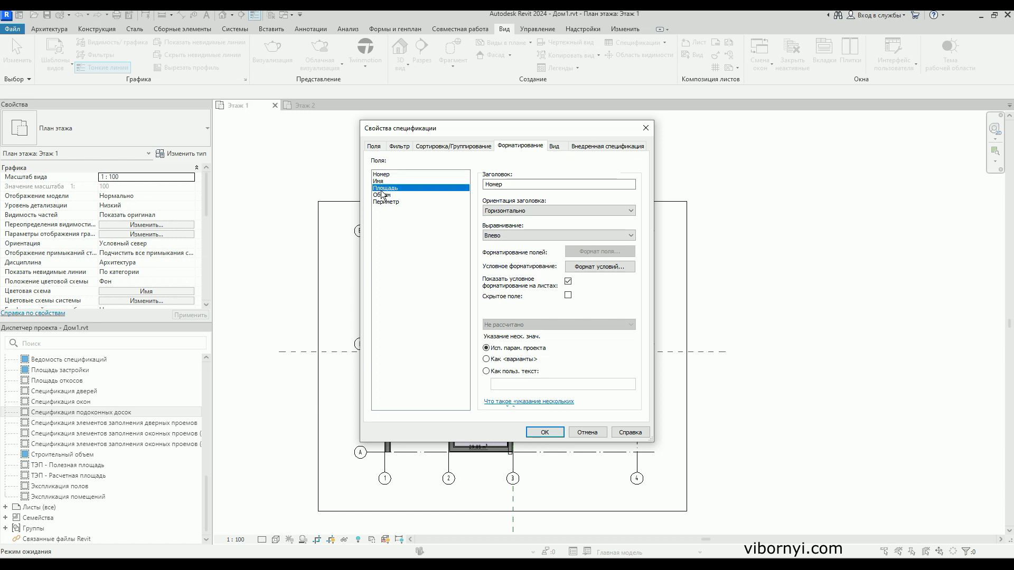
pyautogui.click(469, 146)
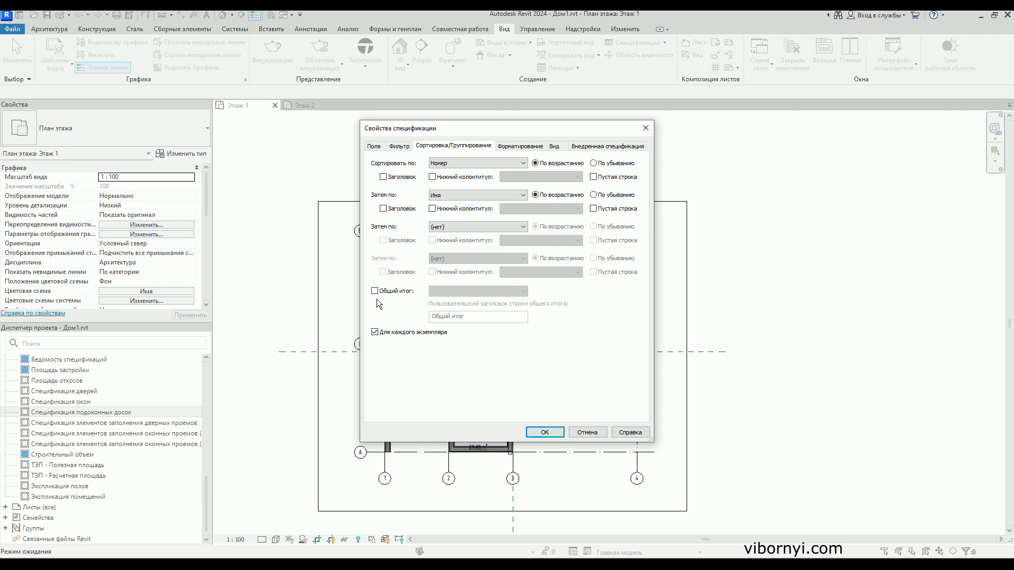
# Step: Enable grand totals with title, count and totals, and turn off itemizing every instance
pyautogui.click(375, 291)
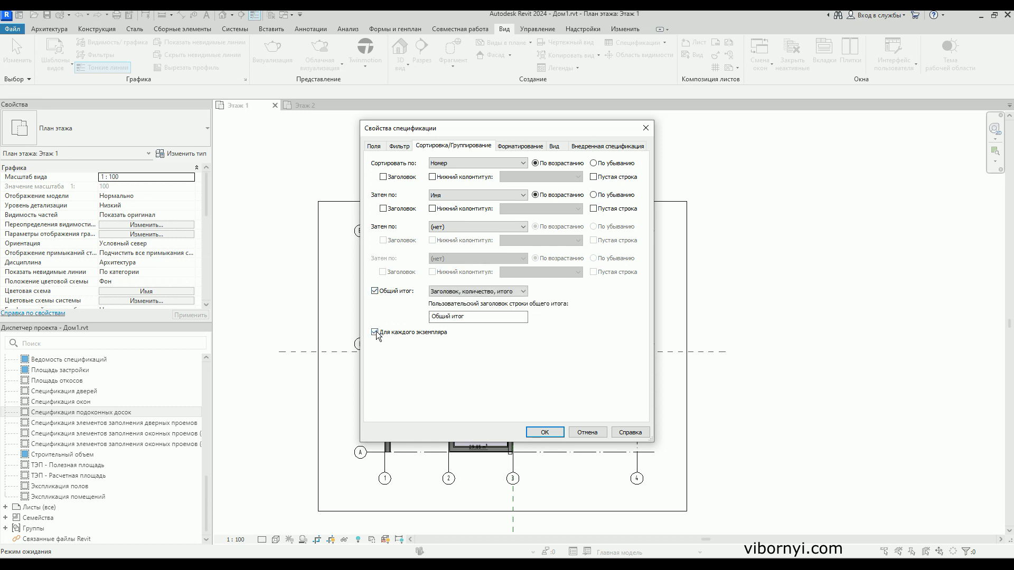
pyautogui.click(375, 291)
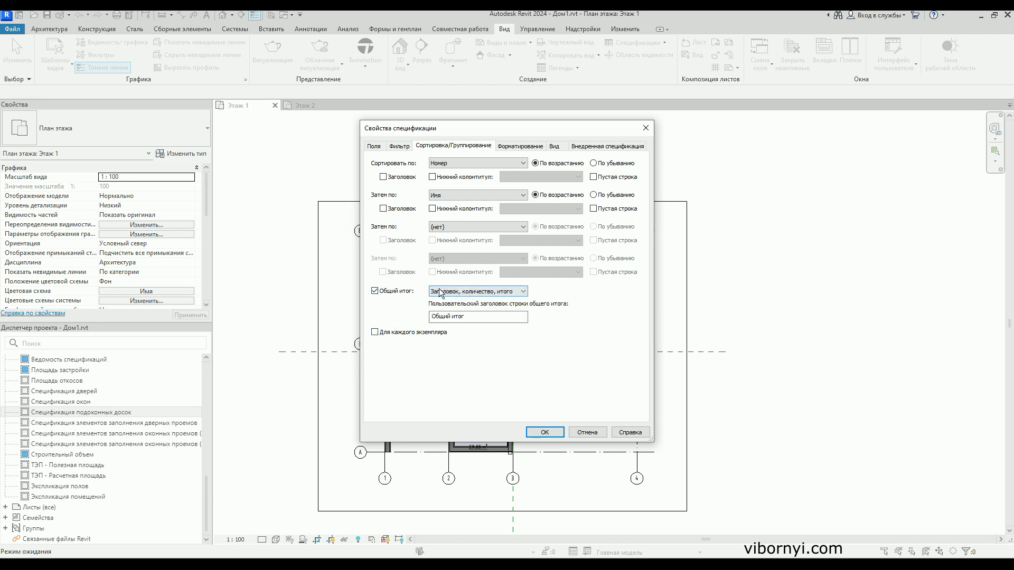
pyautogui.click(376, 292)
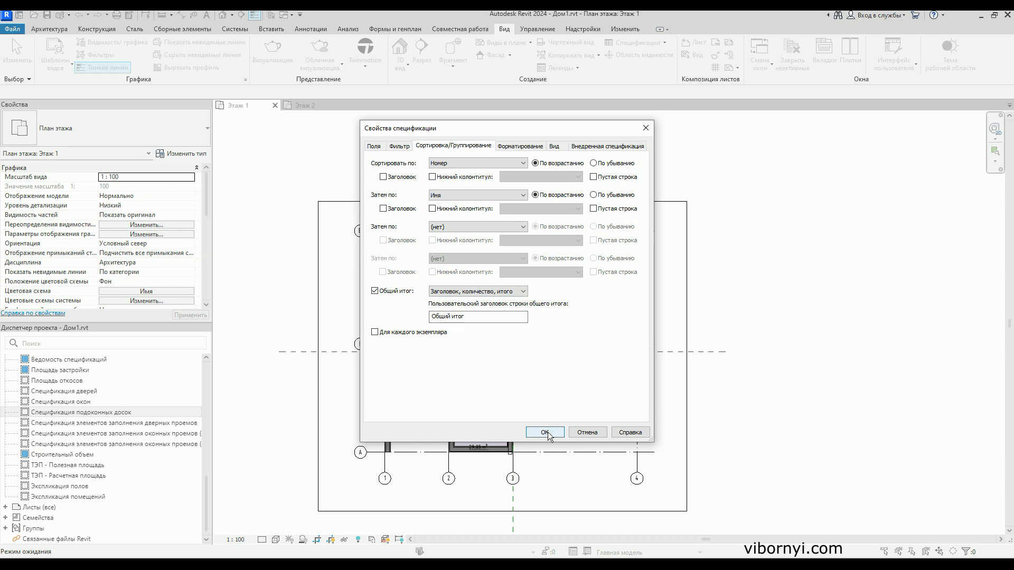
pyautogui.click(521, 146)
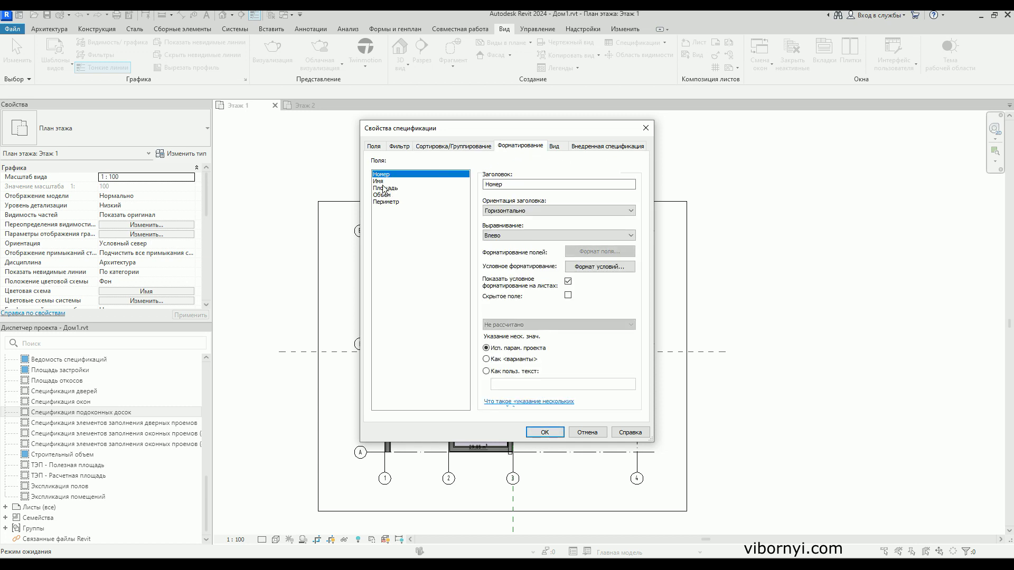
# Step: Set Площадь, Объем and Периметр each to Calculate totals and apply the schedule settings
pyautogui.click(383, 183)
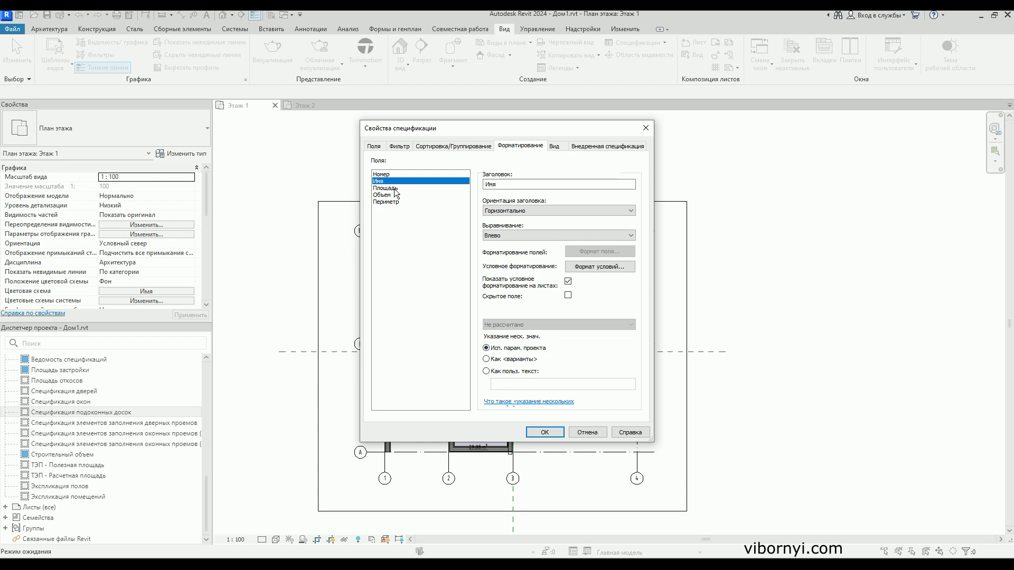
pyautogui.click(395, 189)
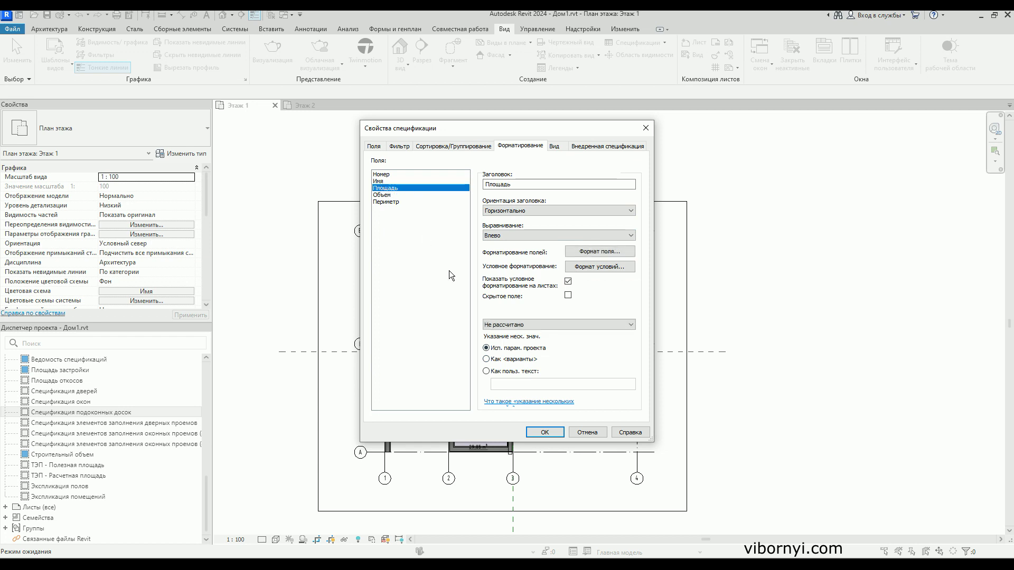
pyautogui.click(496, 326)
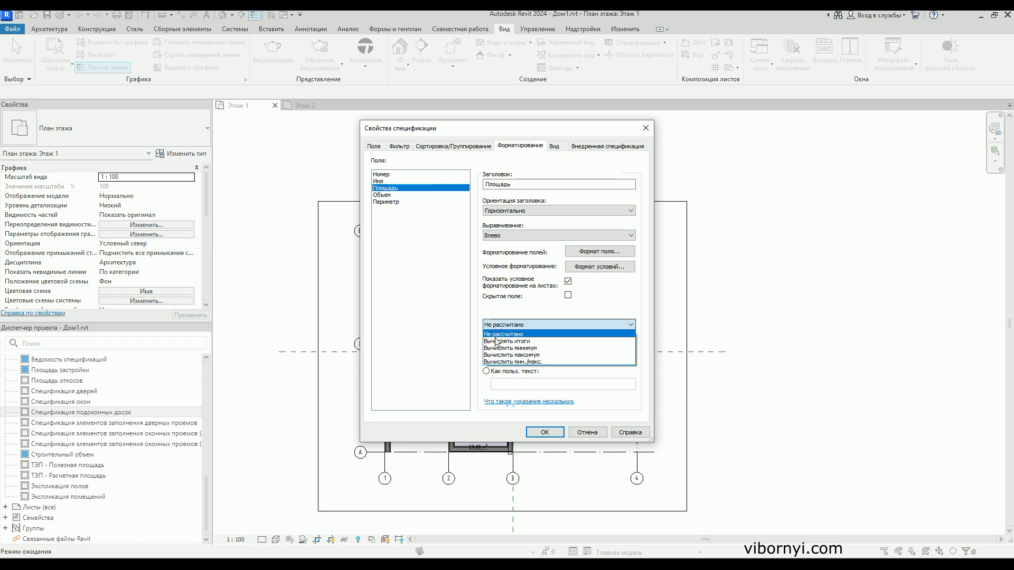
pyautogui.click(497, 341)
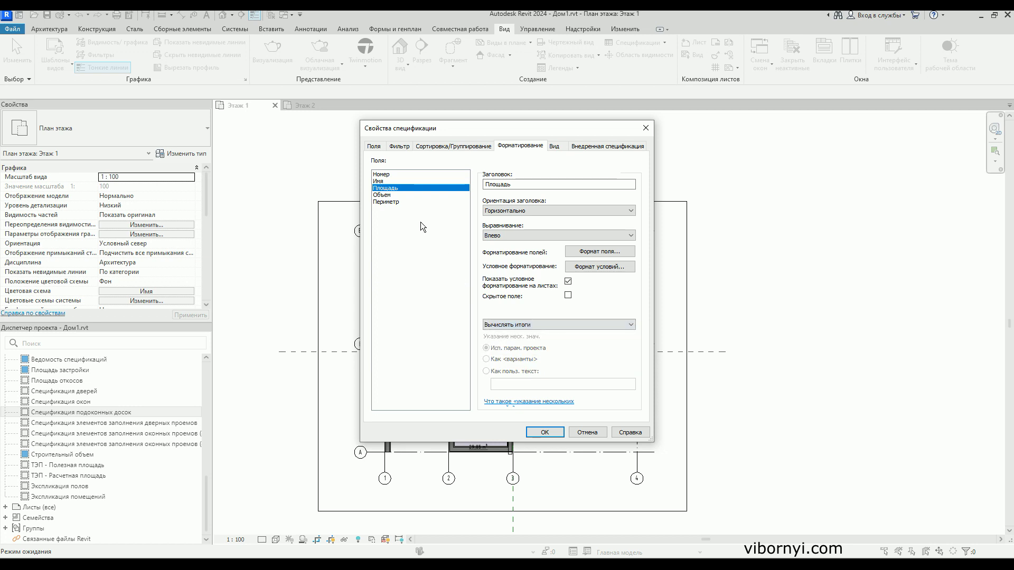
pyautogui.click(386, 196)
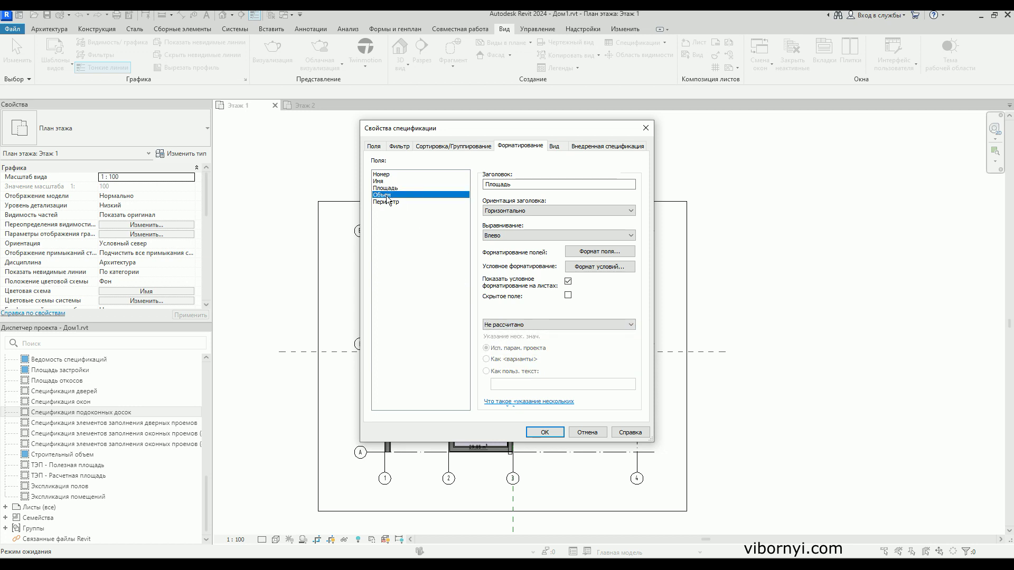
pyautogui.click(508, 325)
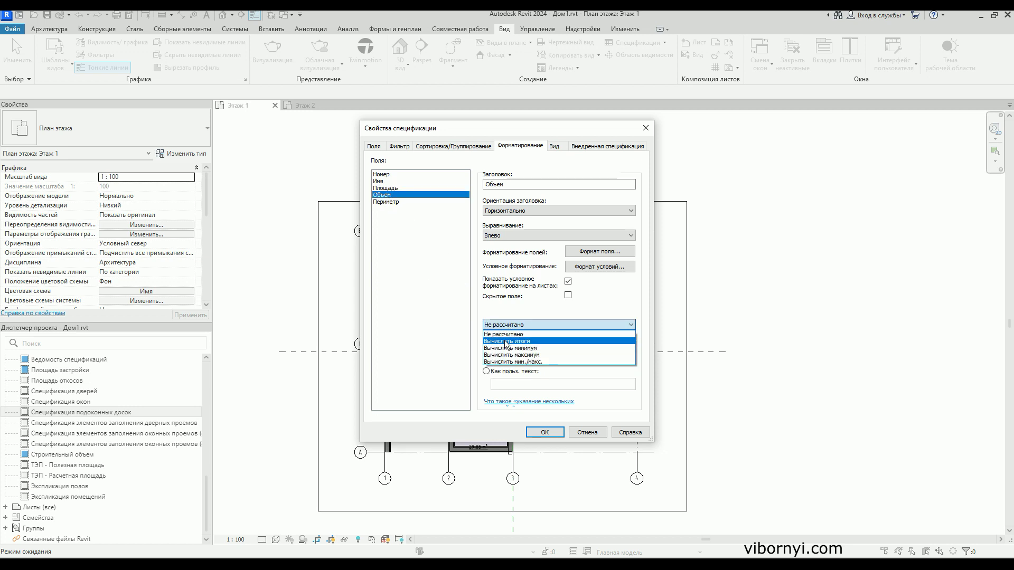
pyautogui.click(503, 334)
pyautogui.click(388, 202)
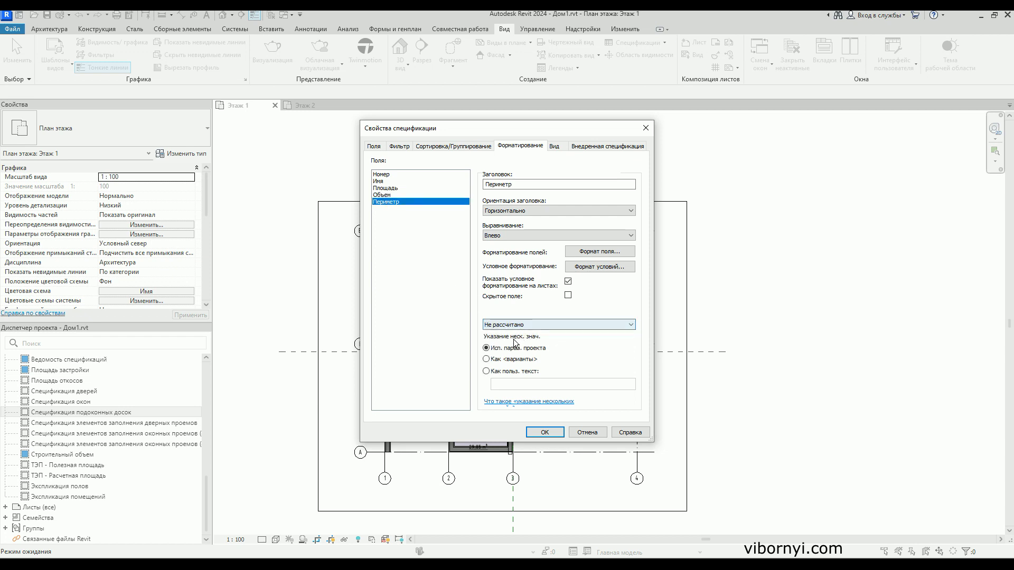
pyautogui.click(515, 325)
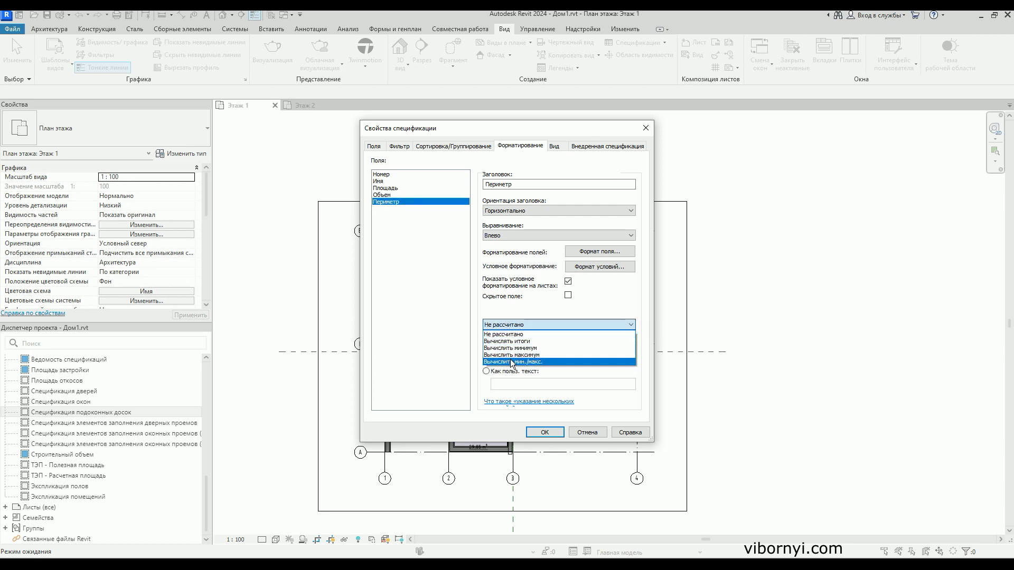
pyautogui.click(512, 342)
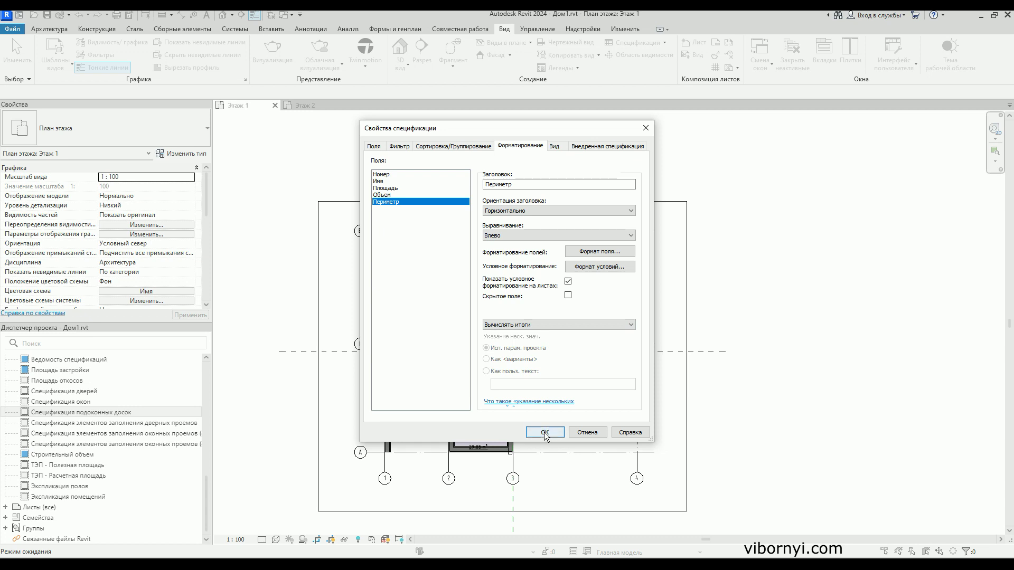
pyautogui.click(545, 433)
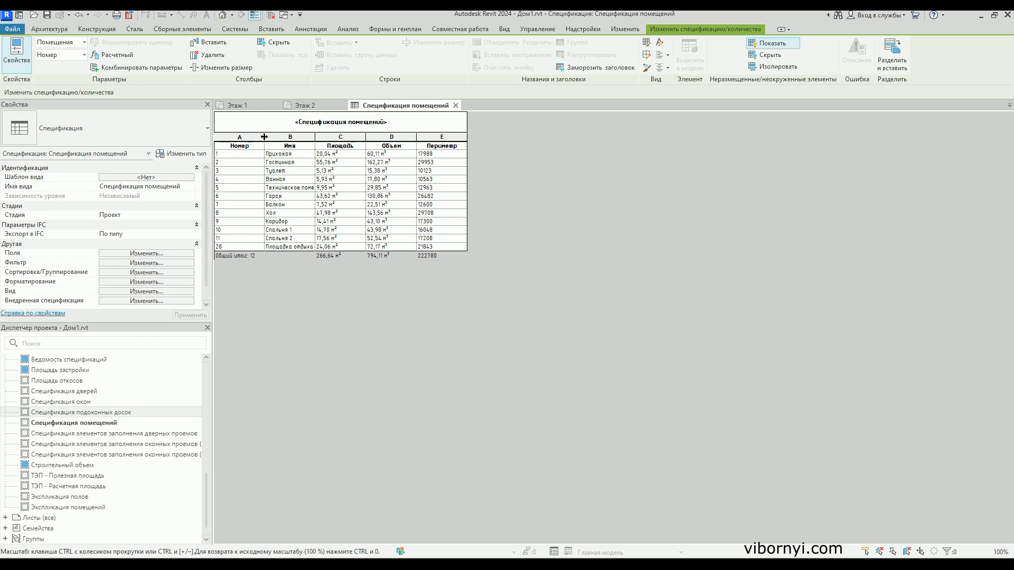
# Step: Narrow the Номер and Имя columns of the 12-room schedule by resizing their headers
pyautogui.moveTo(262, 137)
pyautogui.mouseDown()
pyautogui.moveTo(251, 137)
pyautogui.moveTo(336, 138)
pyautogui.mouseUp()
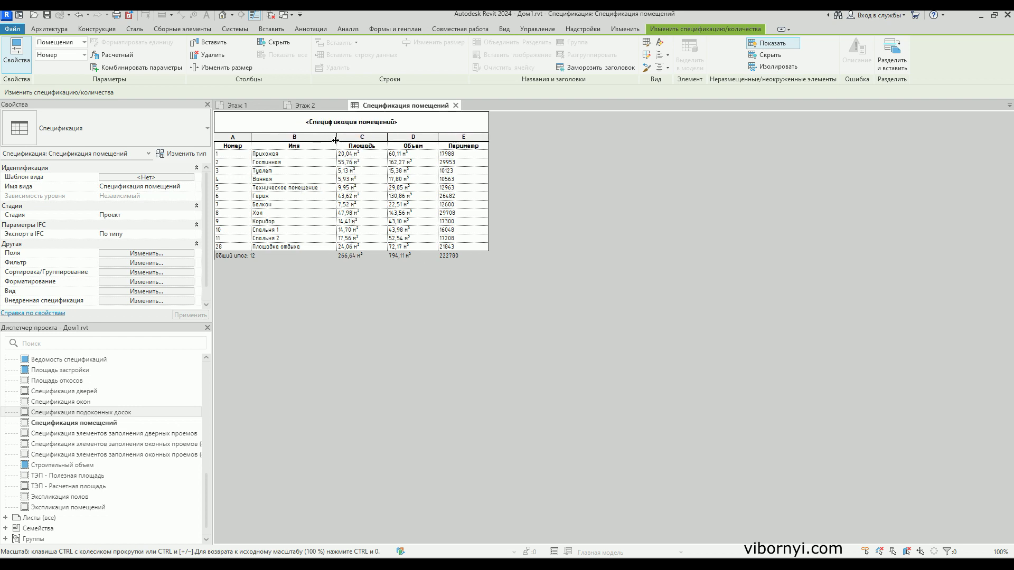
pyautogui.moveTo(335, 140); pyautogui.dragTo(325, 139)
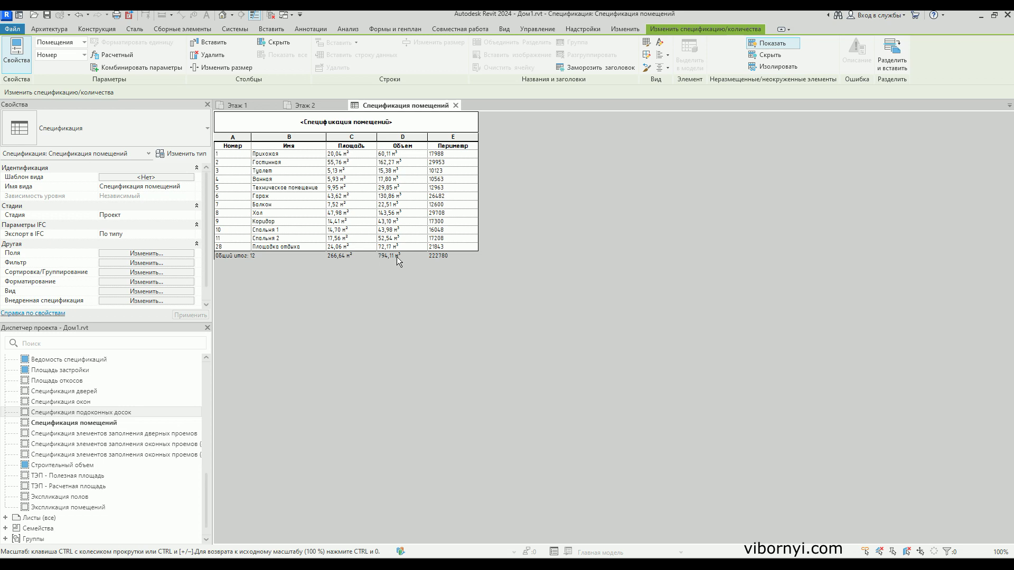
pyautogui.click(534, 29)
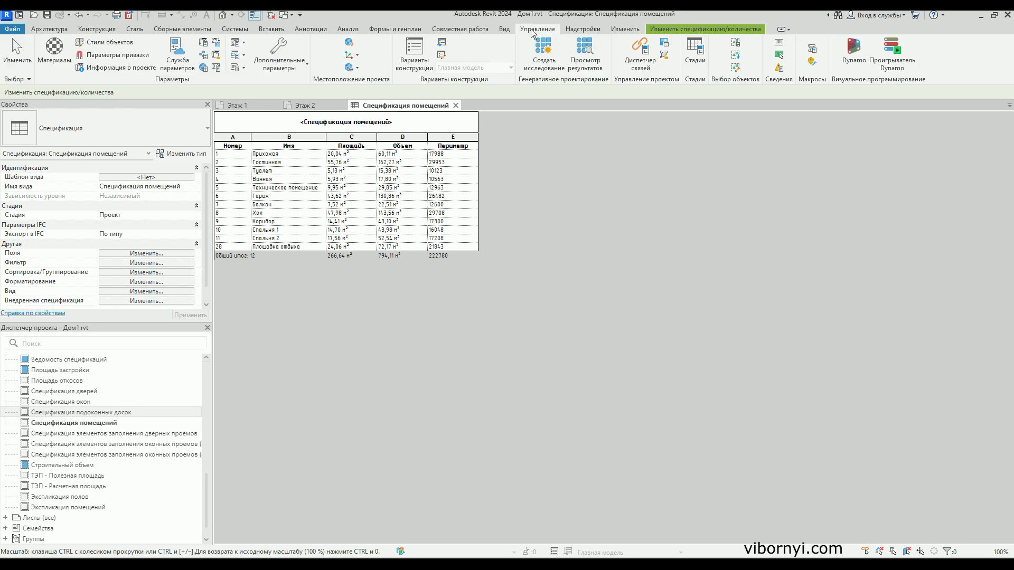
# Step: Set project length units to metres, rounded to 2 decimal places, with the м symbol
pyautogui.click(217, 69)
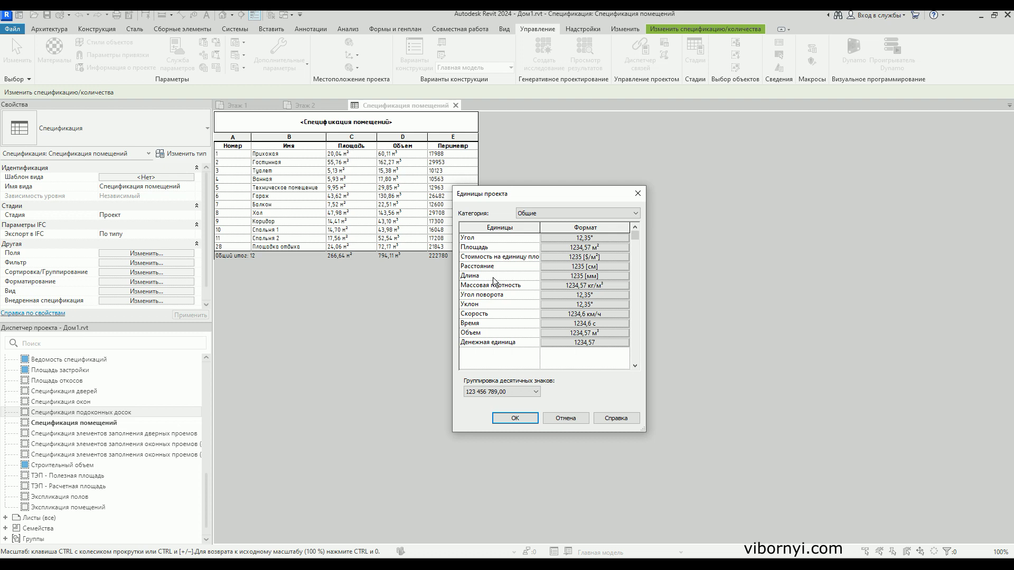
pyautogui.click(578, 276)
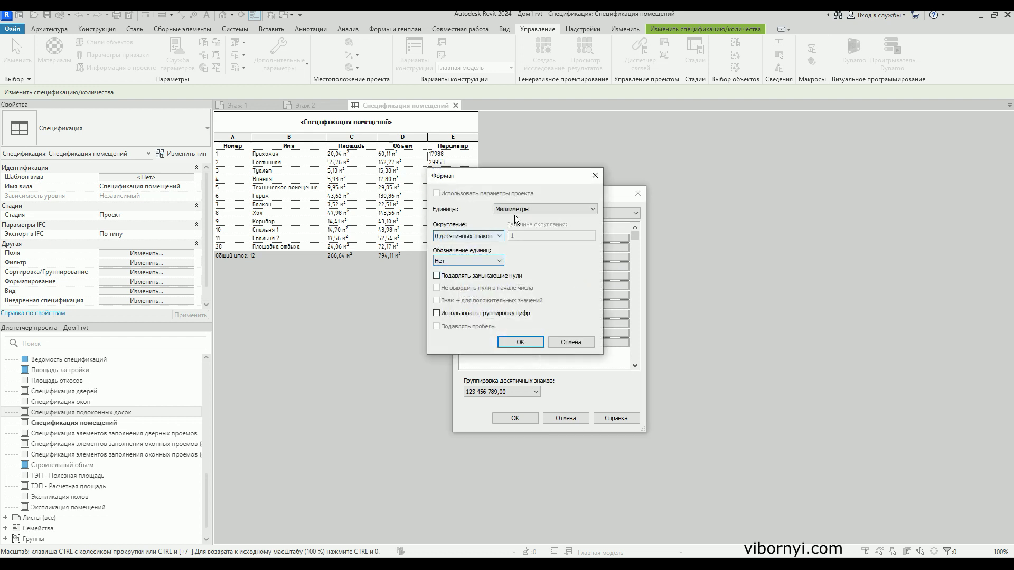
pyautogui.click(519, 209)
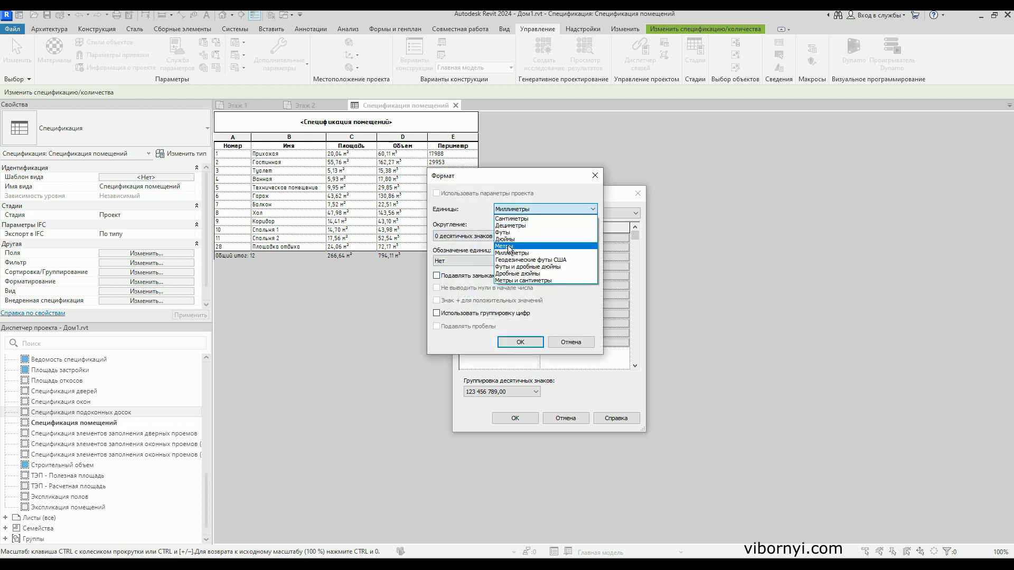
pyautogui.click(501, 238)
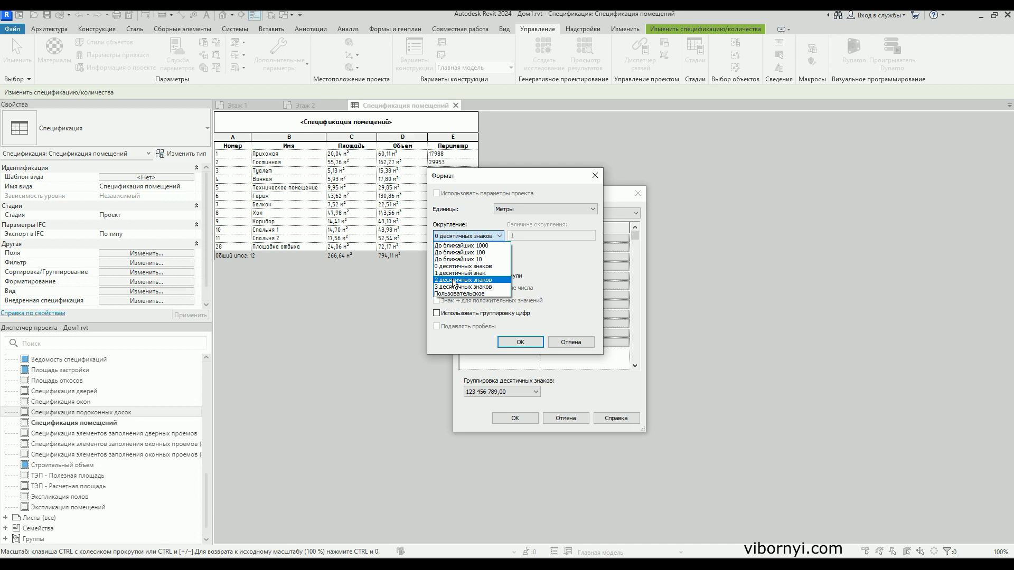
pyautogui.click(455, 280)
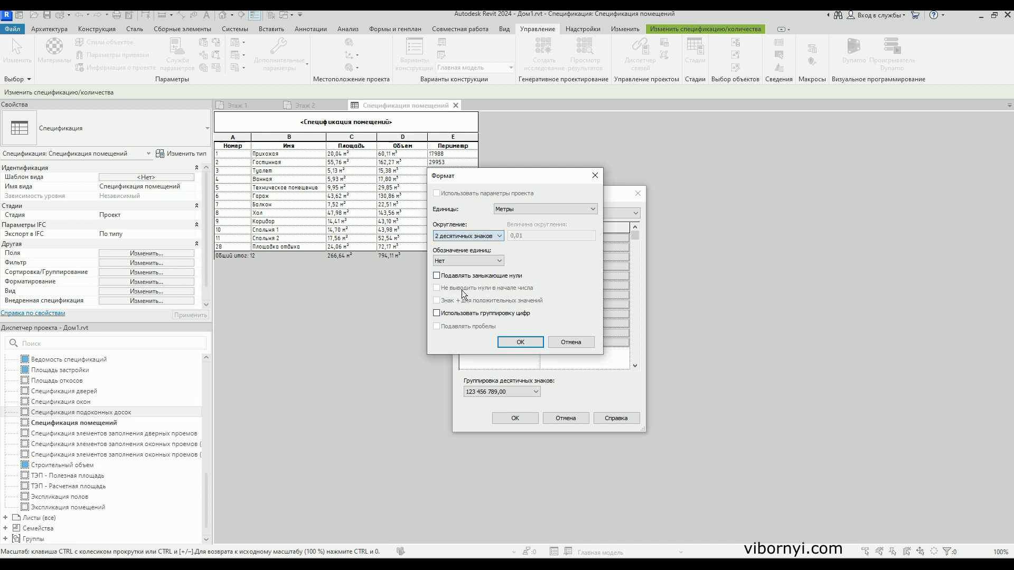
pyautogui.click(496, 264)
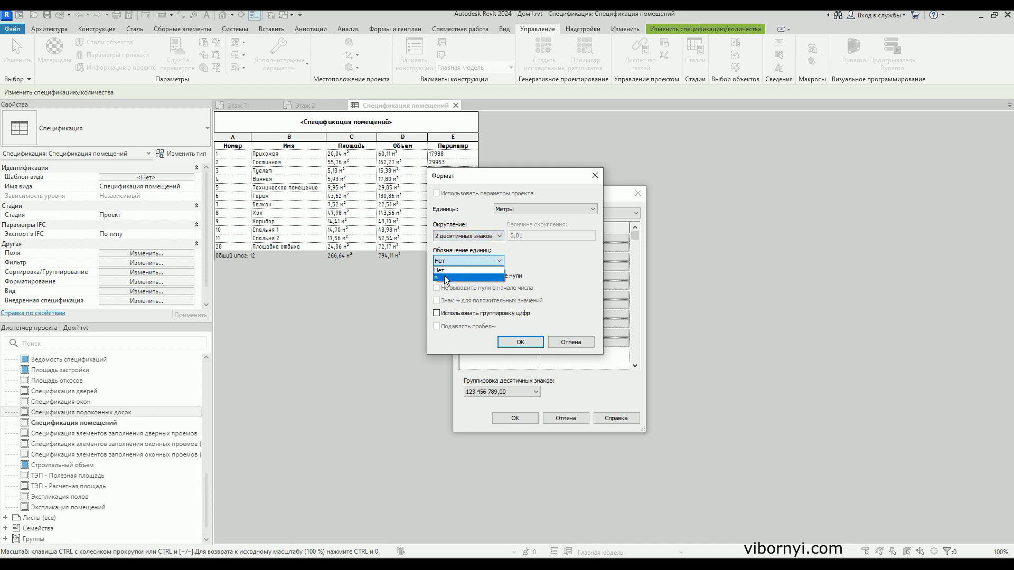
pyautogui.click(444, 276)
pyautogui.click(521, 343)
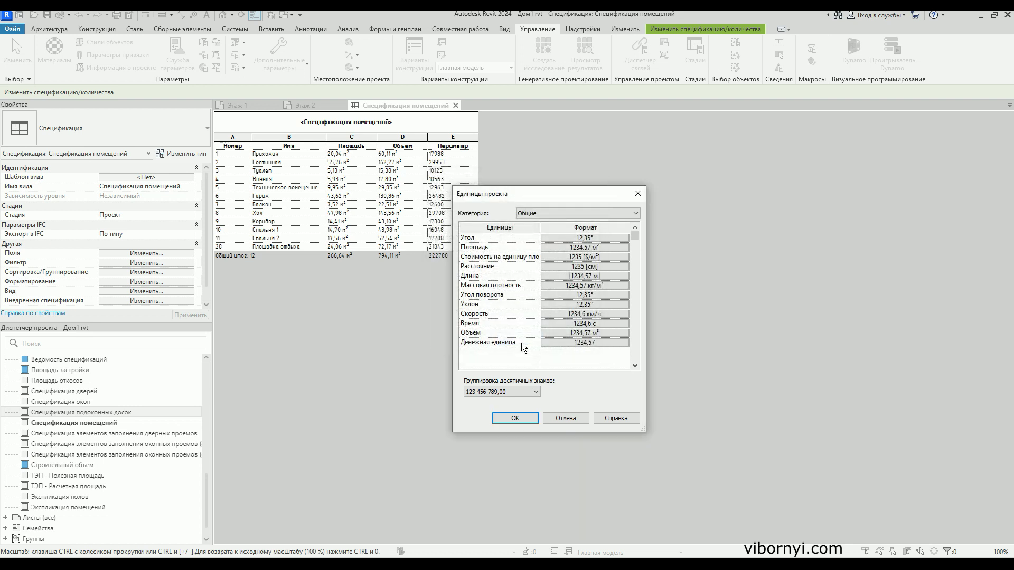
pyautogui.click(515, 418)
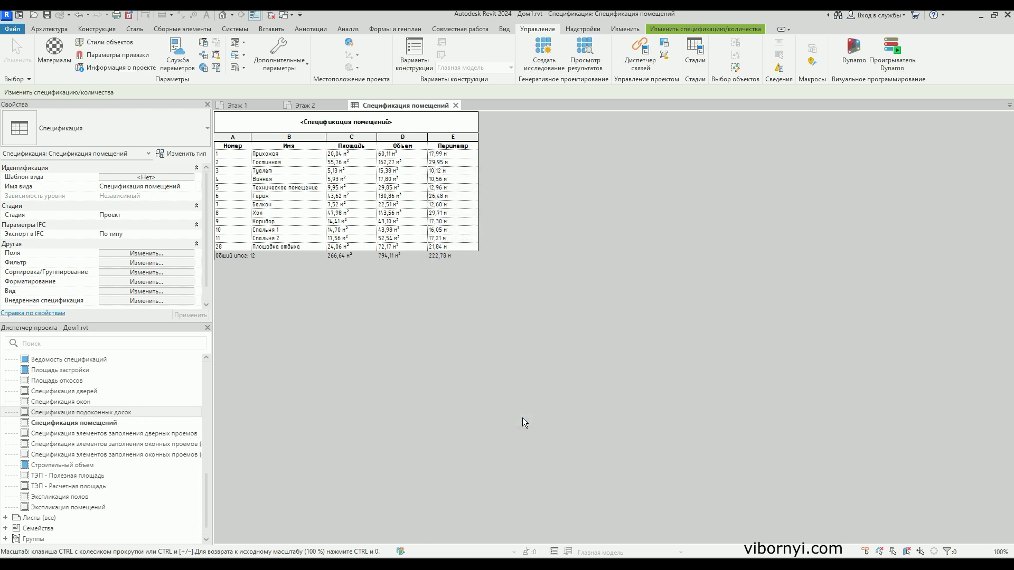